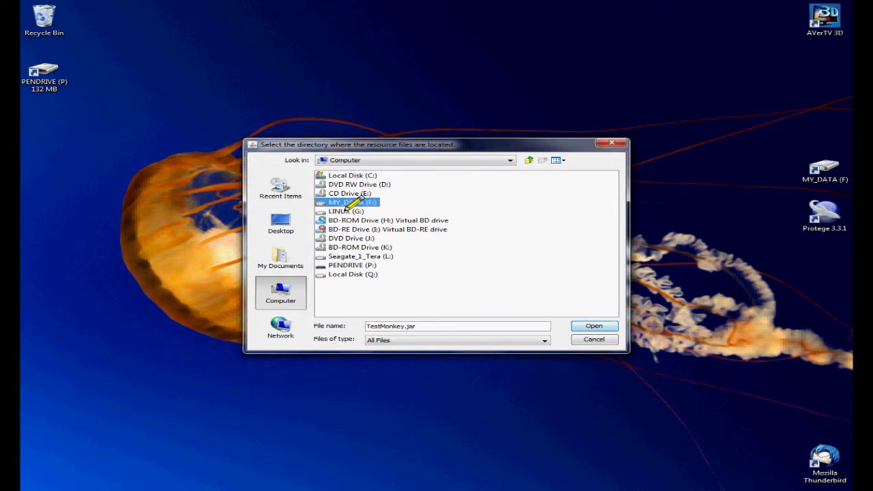
Step: Choose TestMonkey.jar from the sample_jar folder of DIAS_standalone_26_08_2011_giaTestWin7 as the file to test and start DIAS
{"action": "double_click", "coordinate": [334, 213]}
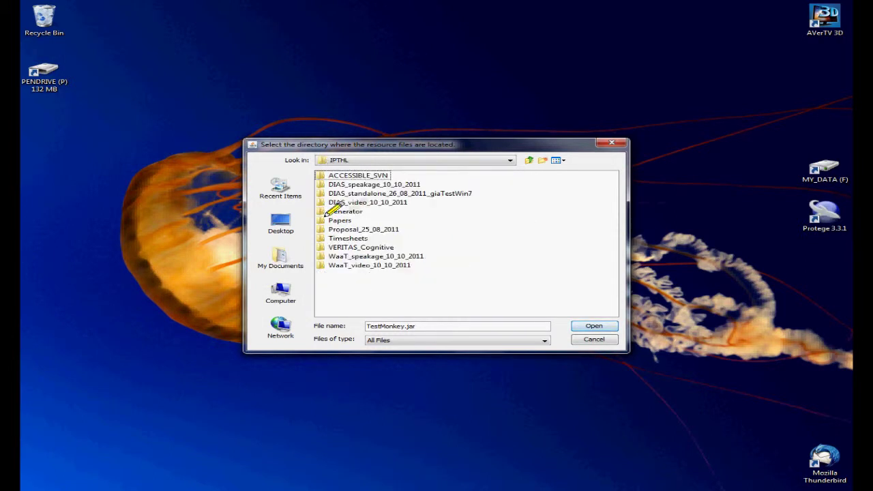
{"action": "double_click", "coordinate": [377, 193]}
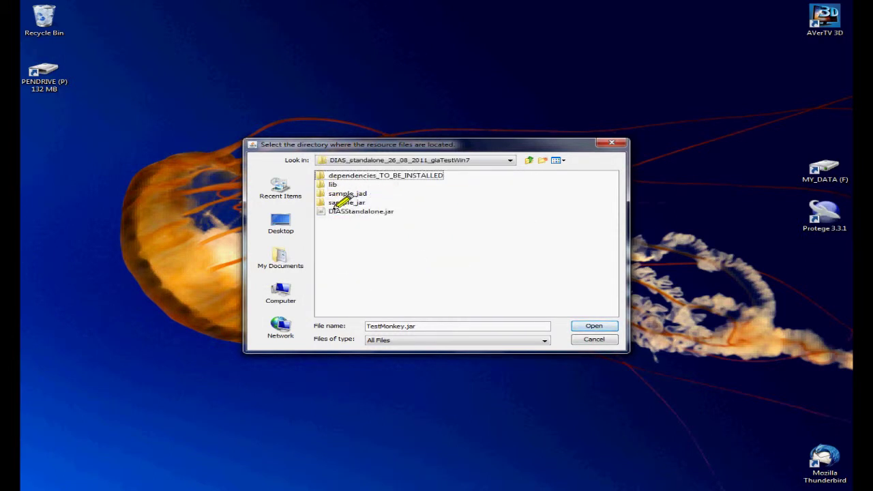
{"action": "double_click", "coordinate": [339, 202]}
{"action": "left_click", "coordinate": [328, 179]}
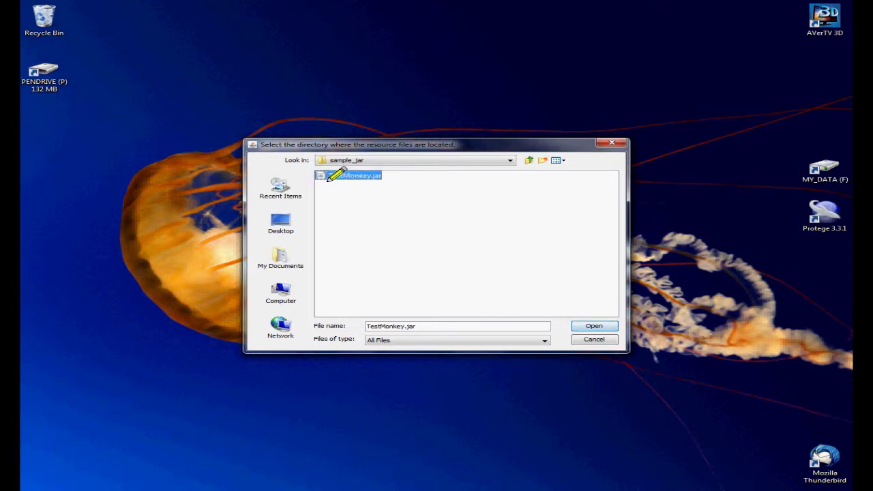
{"action": "left_click", "coordinate": [582, 330]}
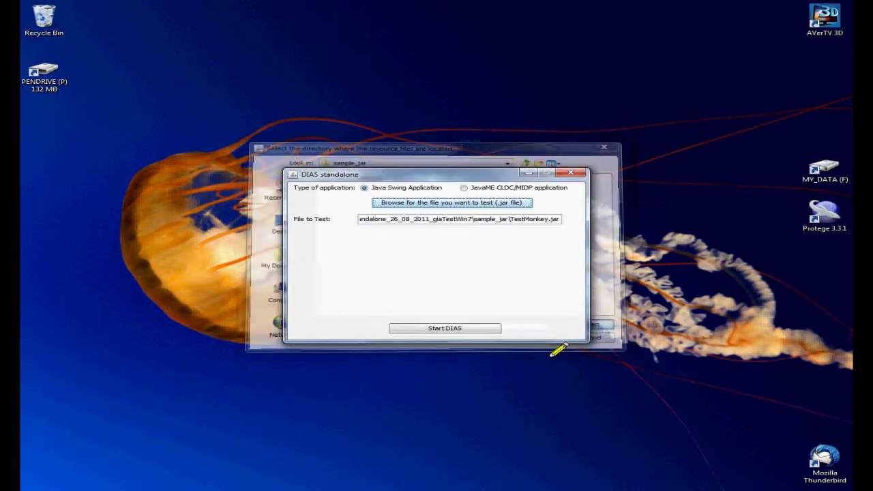
{"action": "left_click", "coordinate": [444, 329]}
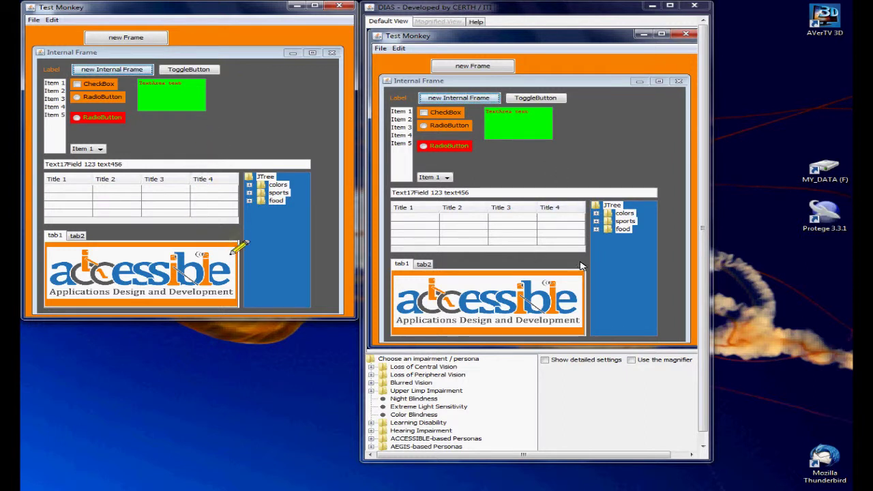
Step: Simulate Cataract under Loss of Central Vision, raising its severity to midway between Intermediate and Severe, and then select Macular Degeneration
{"action": "left_click", "coordinate": [370, 367]}
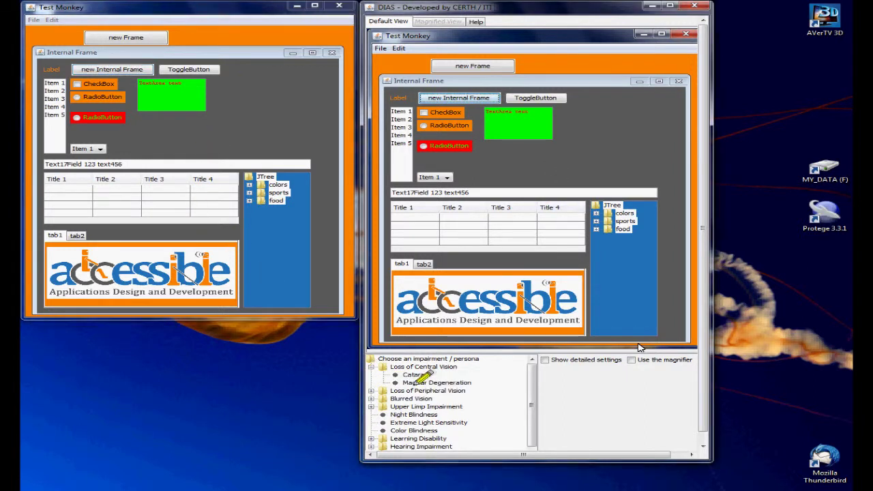
{"action": "left_click", "coordinate": [415, 375]}
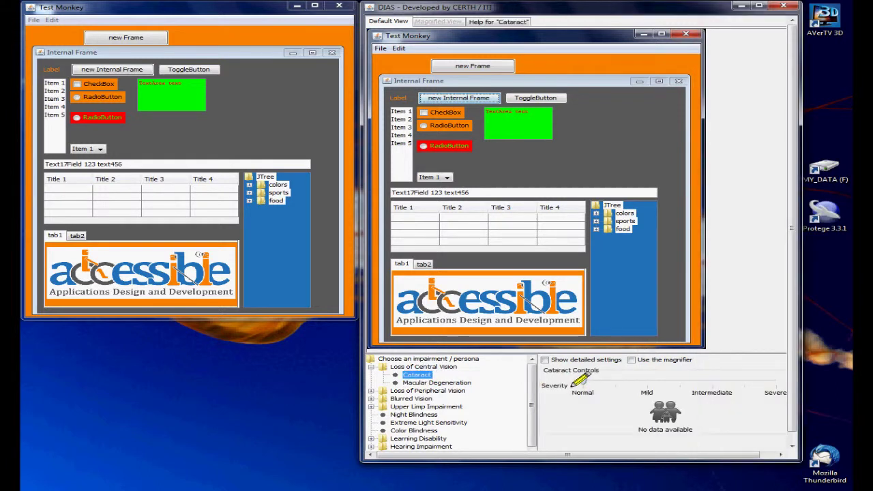
{"action": "left_click", "coordinate": [675, 382]}
{"action": "left_click", "coordinate": [252, 121]}
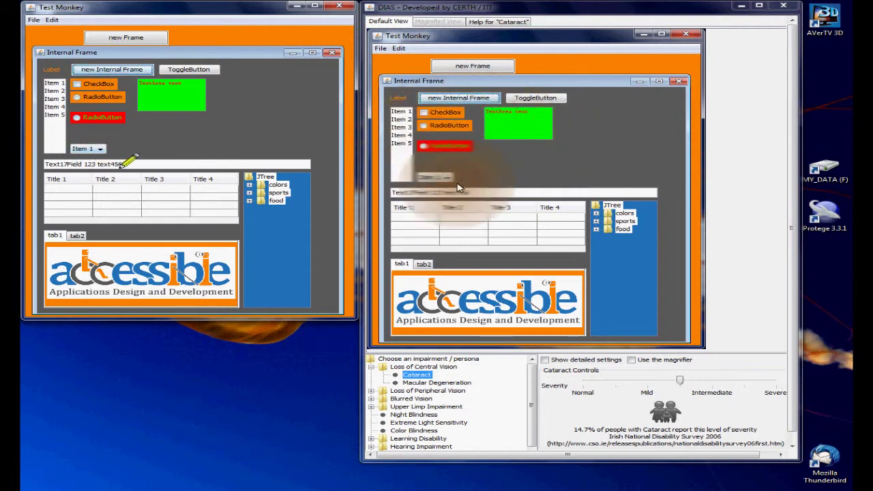
{"action": "left_click_drag", "start_coordinate": [679, 380], "coordinate": [743, 379]}
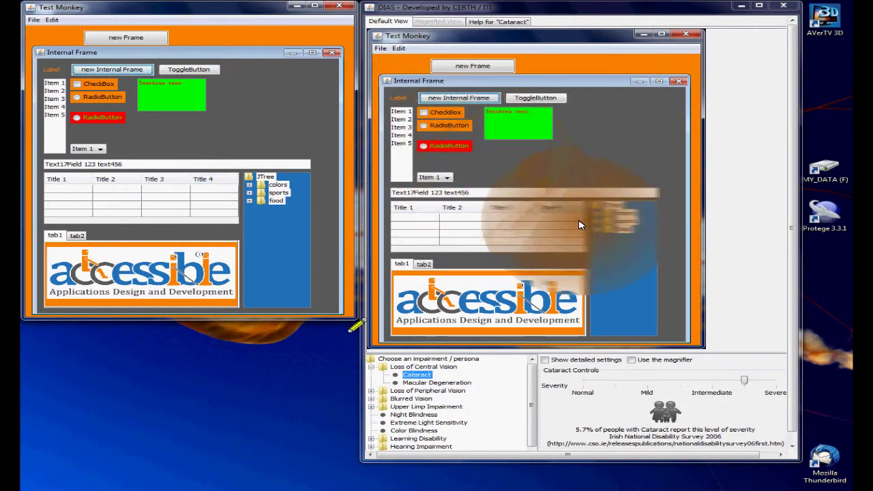
{"action": "left_click", "coordinate": [437, 383]}
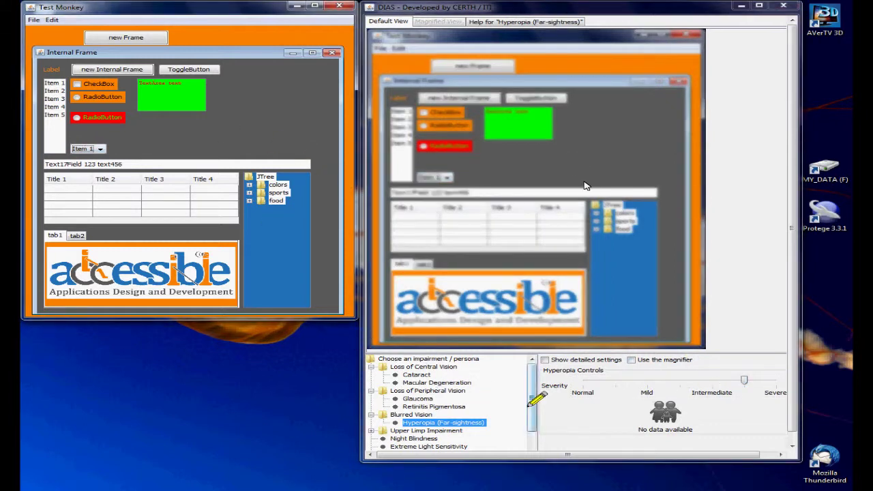
Step: Simulate Parkinson's Disease under Upper Limp Impairment with its severity set to Mild
{"action": "scroll", "coordinate": [450, 403], "scroll_direction": "down", "scroll_amount": 2}
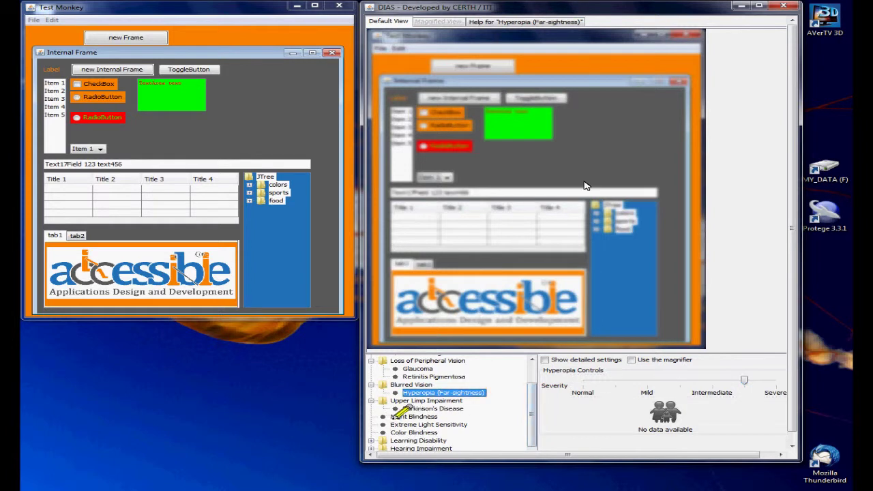
{"action": "left_click", "coordinate": [426, 401]}
{"action": "left_click", "coordinate": [371, 400]}
{"action": "left_click", "coordinate": [433, 408]}
{"action": "left_click_drag", "start_coordinate": [579, 382], "coordinate": [711, 381]}
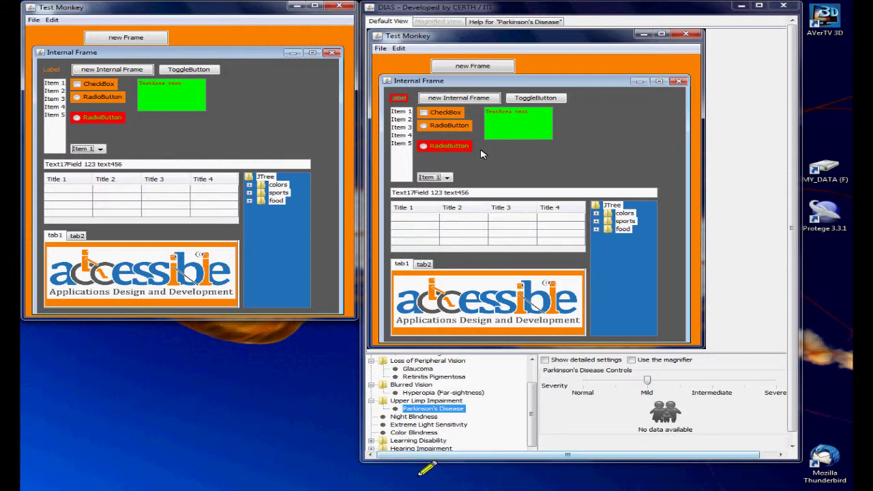
Step: Simulate Night Blindness, and then Extreme Light Sensitivity with its severity set to Intermediate
{"action": "left_click", "coordinate": [413, 417]}
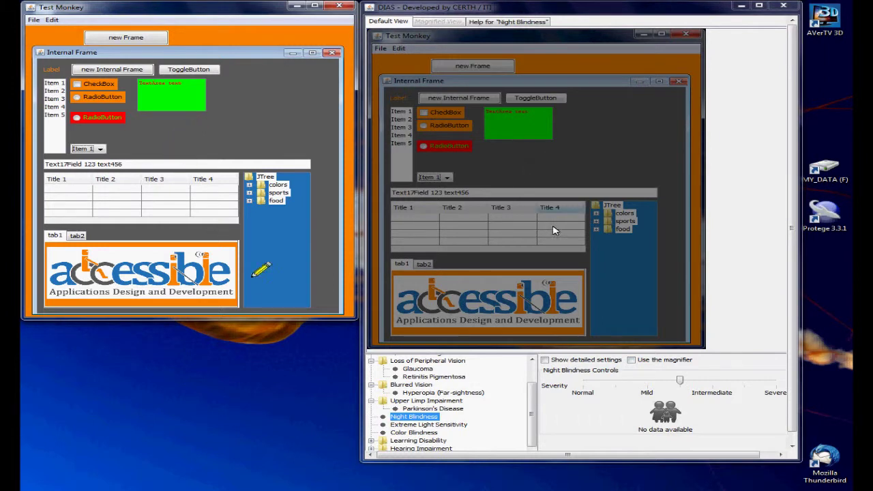
{"action": "left_click", "coordinate": [410, 424]}
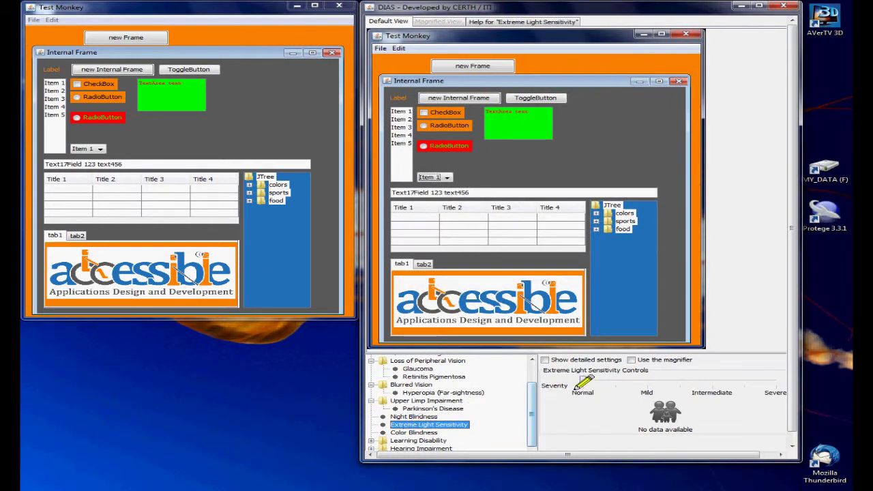
{"action": "left_click_drag", "start_coordinate": [583, 380], "coordinate": [712, 380]}
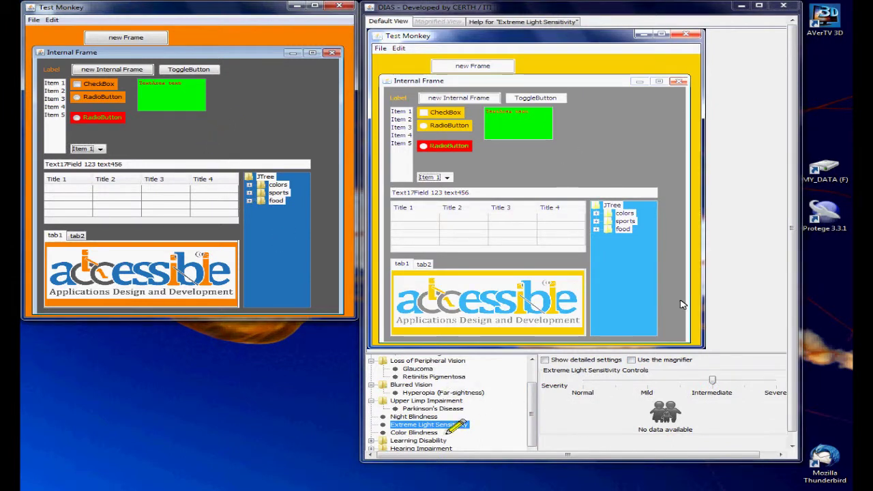
Step: Simulate Color Blindness as Tritanopia (no blue), and then as Protanopia (no red)
{"action": "left_click", "coordinate": [414, 432]}
{"action": "left_click", "coordinate": [548, 415]}
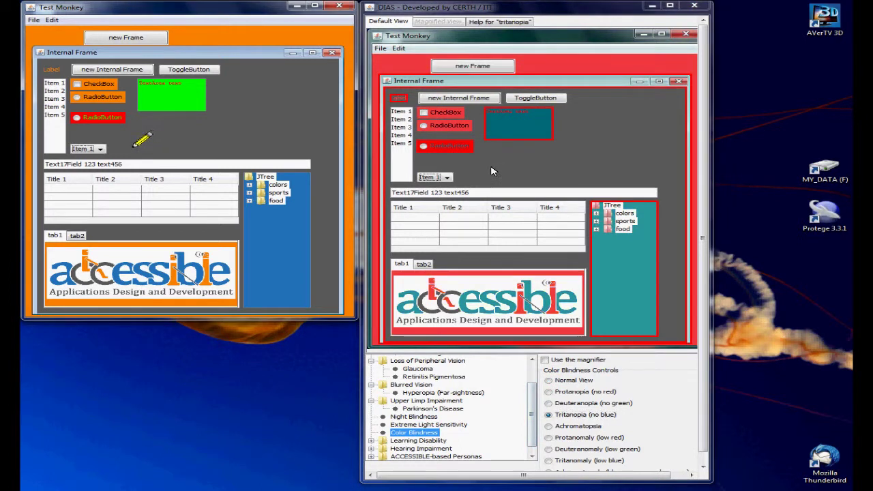
{"action": "left_click", "coordinate": [548, 391]}
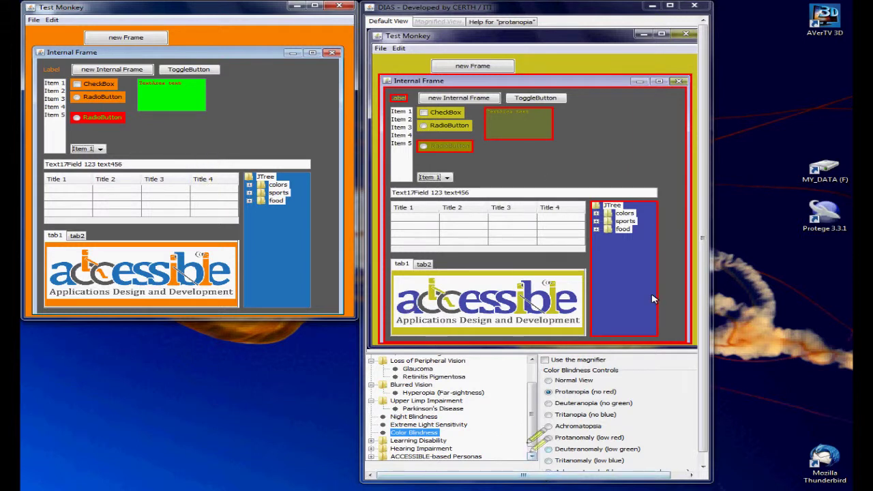
Step: Simulate Dyslexia under Learning Disability with word reversals, and then with letter reversals such as d for b
{"action": "left_click", "coordinate": [532, 455]}
{"action": "left_click", "coordinate": [371, 432]}
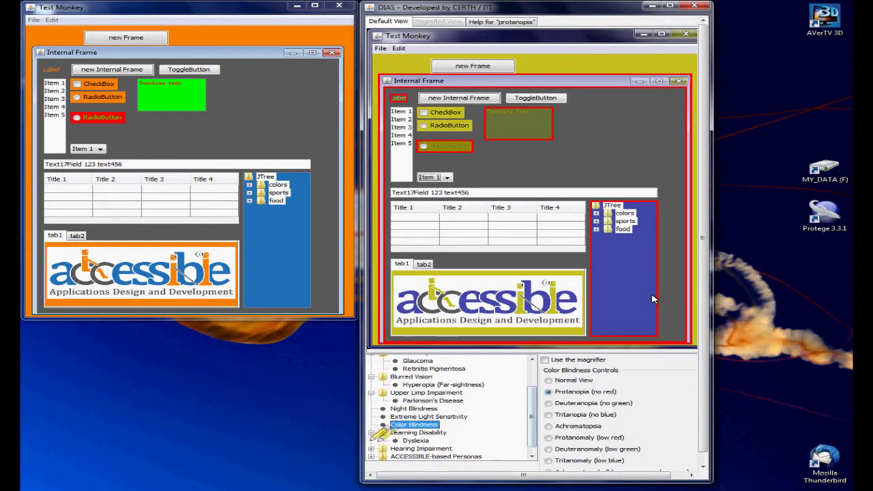
{"action": "left_click", "coordinate": [414, 440]}
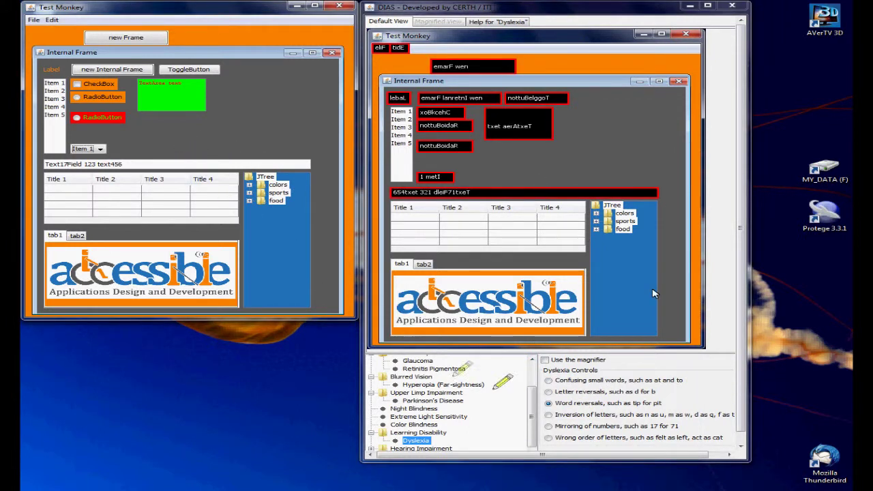
{"action": "left_click", "coordinate": [547, 393]}
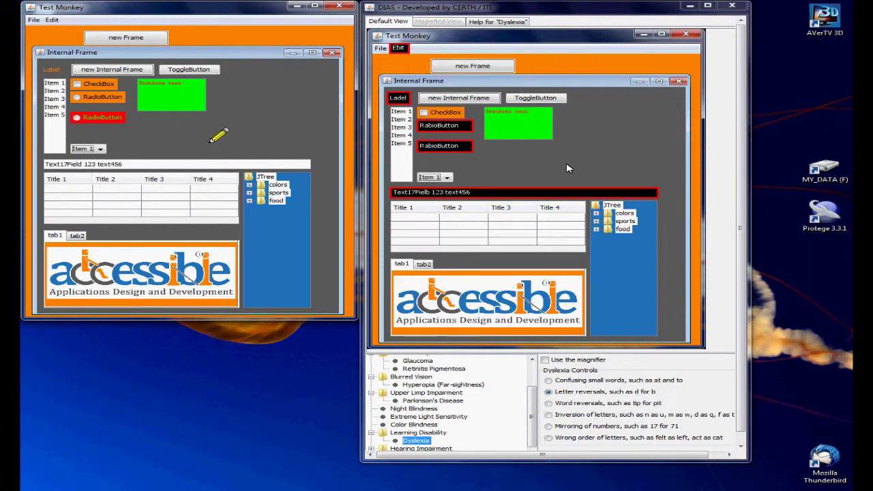
Step: Make the DIAS window taller and simulate the first and then the second of the ACCESSIBLE-based personas
{"action": "scroll", "coordinate": [529, 393], "scroll_direction": "down", "scroll_amount": 1}
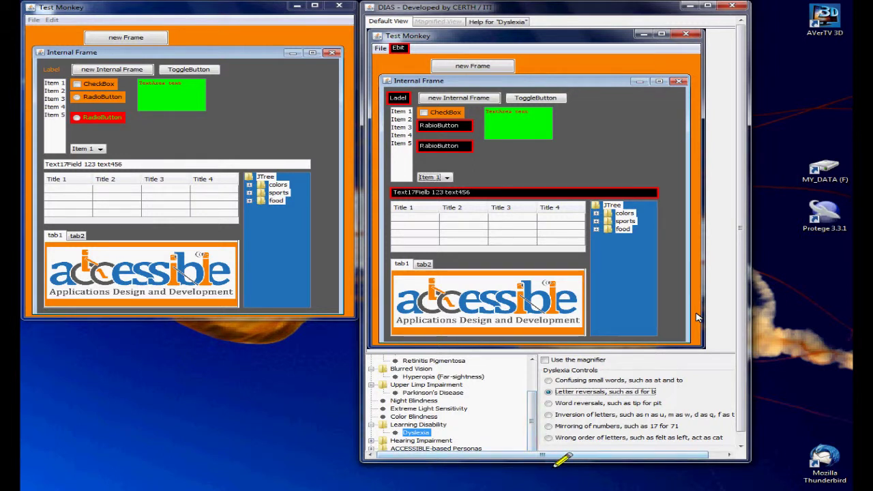
{"action": "left_click_drag", "start_coordinate": [556, 463], "coordinate": [556, 485]}
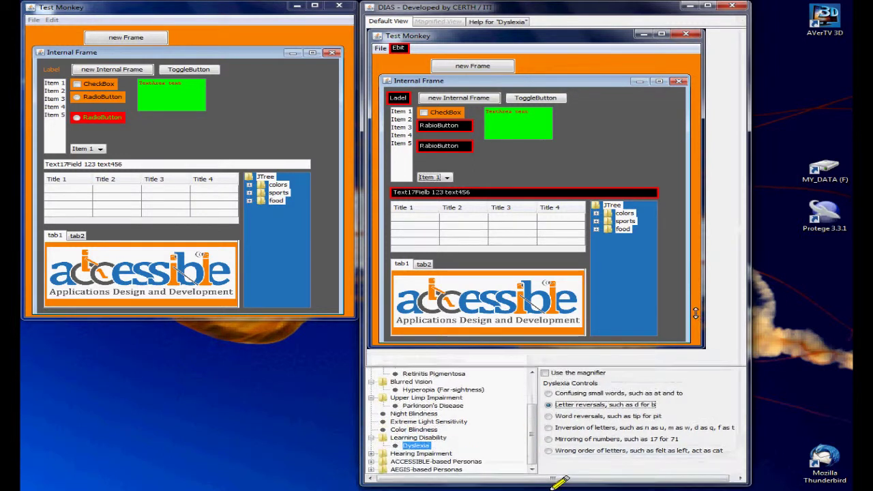
{"action": "left_click", "coordinate": [371, 460]}
{"action": "left_click", "coordinate": [409, 444]}
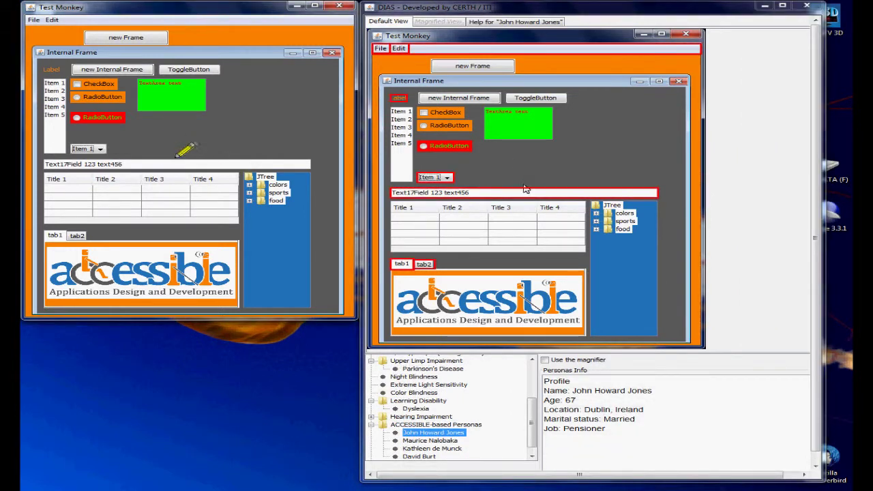
{"action": "left_click", "coordinate": [431, 441]}
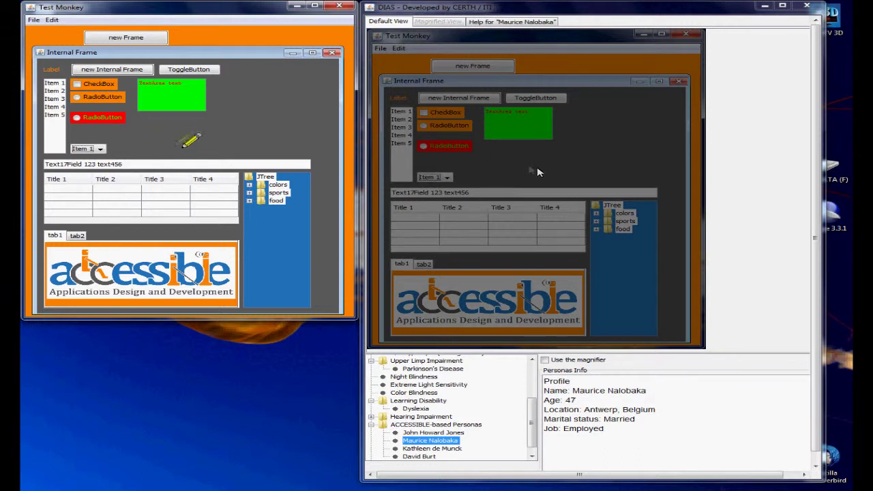
Step: Simulate the first and then the second of the AEGIS-based personas
{"action": "scroll", "coordinate": [526, 443], "scroll_direction": "down", "scroll_amount": 1}
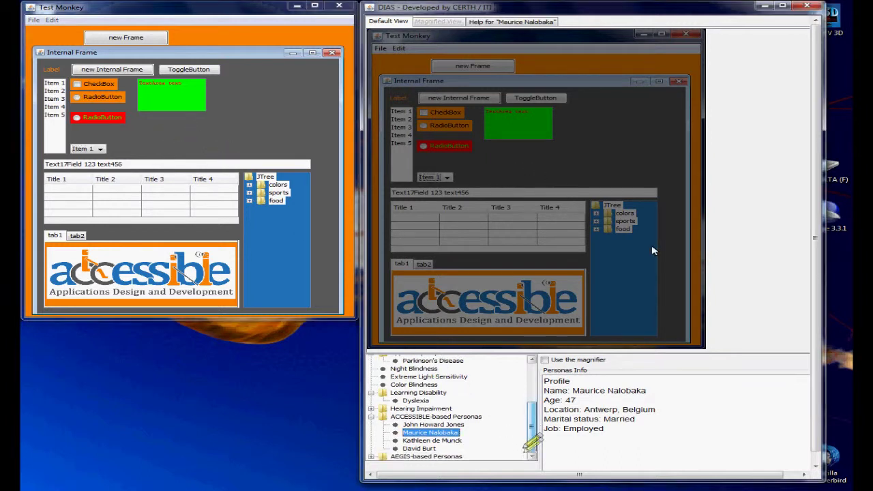
{"action": "scroll", "coordinate": [368, 458], "scroll_direction": "down", "scroll_amount": 2}
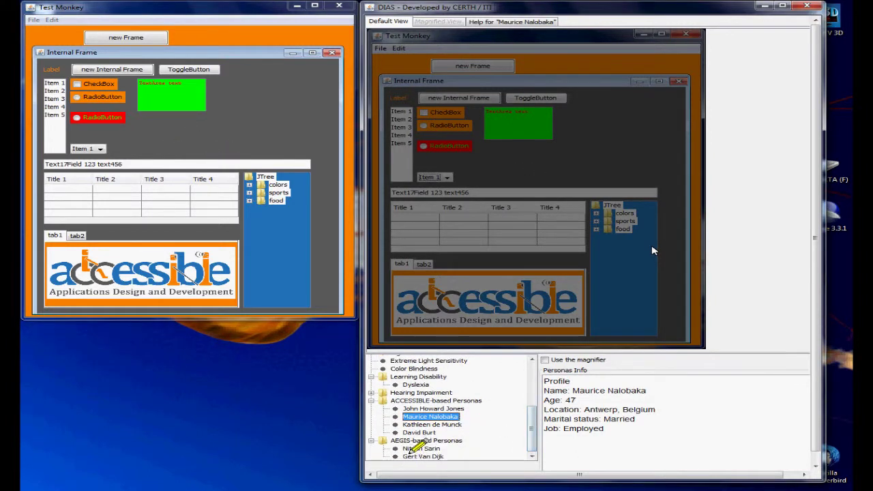
{"action": "left_click", "coordinate": [416, 449]}
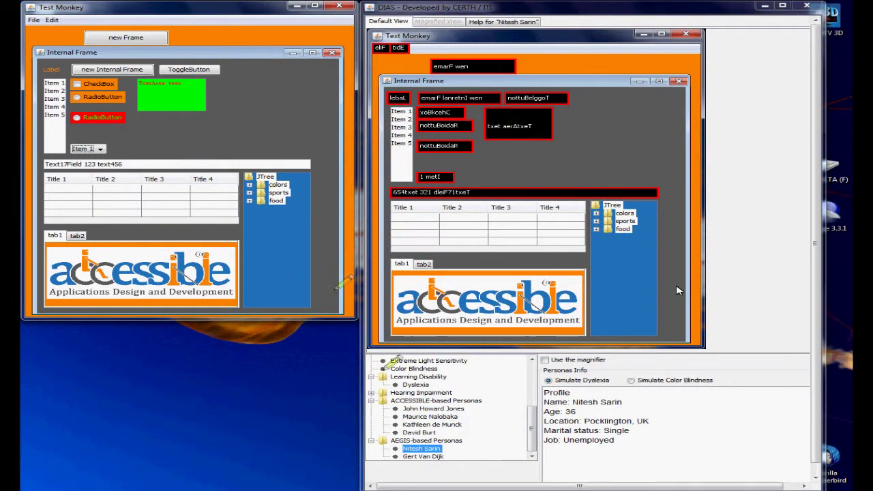
{"action": "left_click", "coordinate": [423, 457]}
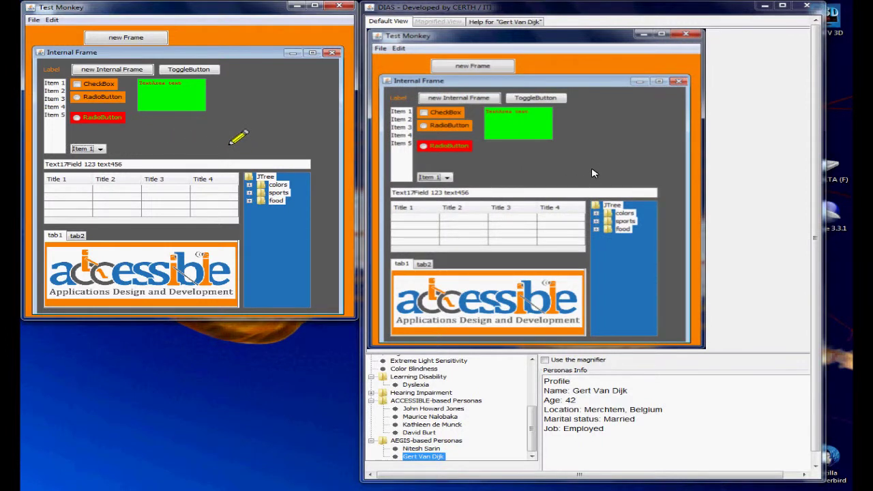
Step: Turn on the magnifier, raise its zoom from 2x to 3x and then 4x, and try the Item 1 drop-down in Test Monkey
{"action": "left_click", "coordinate": [544, 359]}
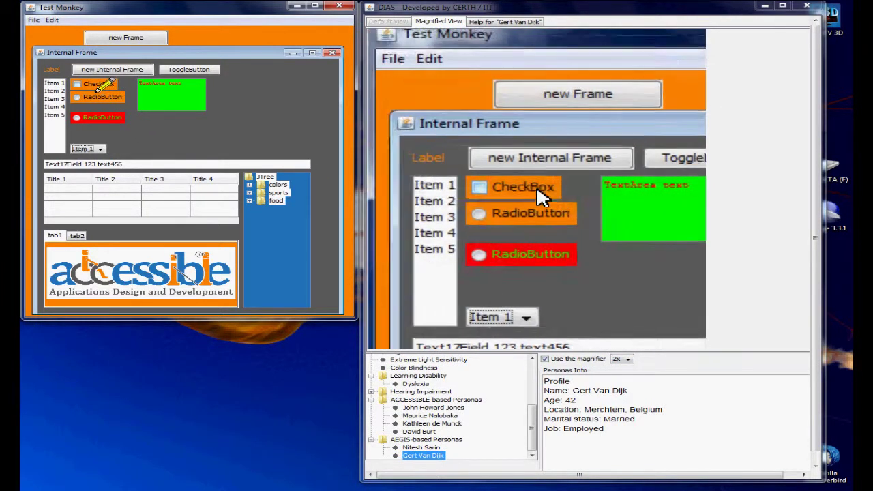
{"action": "left_click", "coordinate": [619, 360]}
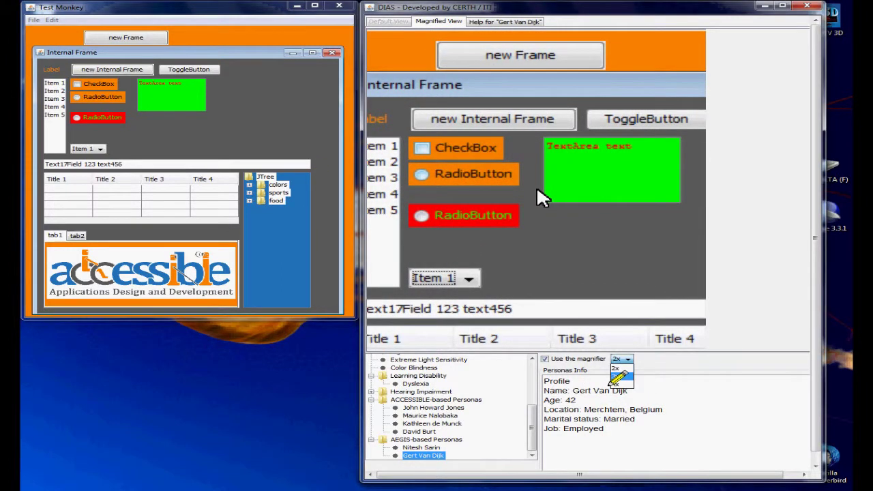
{"action": "left_click", "coordinate": [616, 377]}
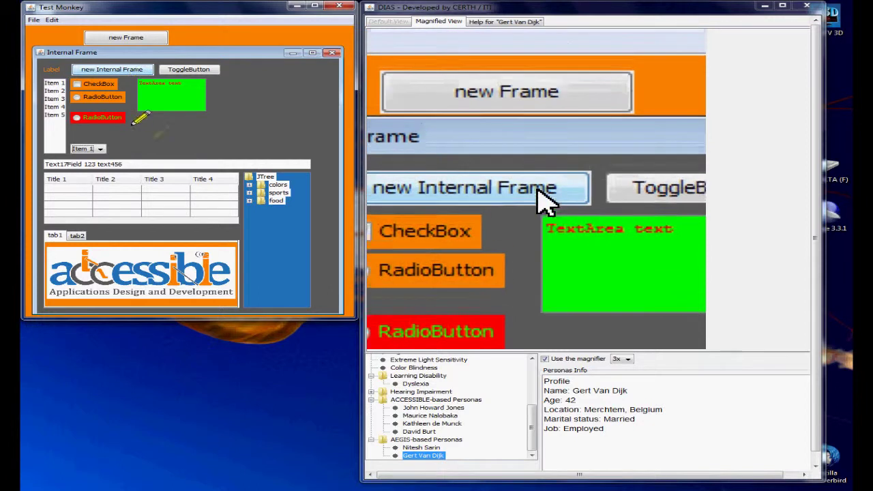
{"action": "left_click", "coordinate": [617, 361]}
{"action": "left_click", "coordinate": [616, 383]}
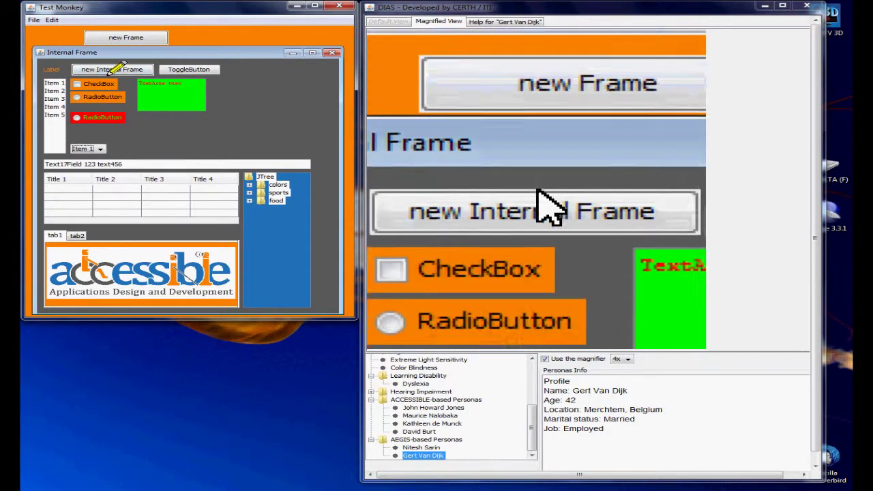
{"action": "left_click", "coordinate": [102, 148]}
{"action": "left_click", "coordinate": [101, 149]}
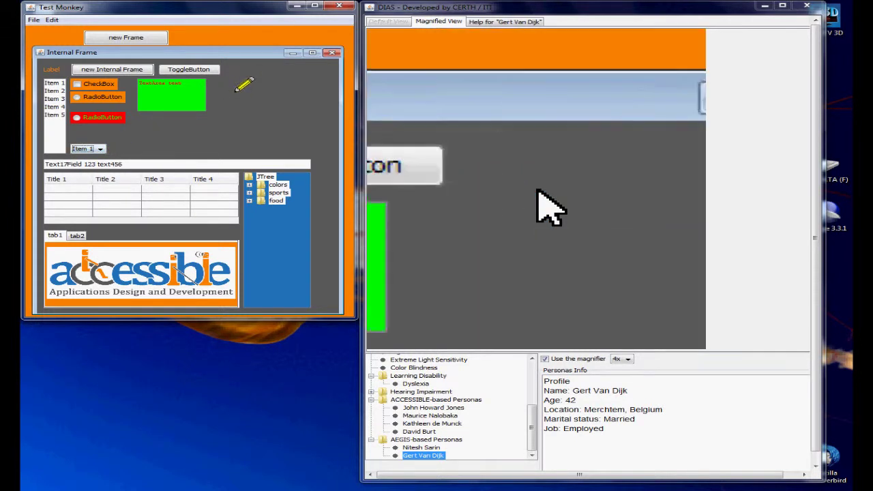
Step: Close the Test Monkey application and set the type of application to JavaME CLDC/MIDP application
{"action": "left_click", "coordinate": [339, 7]}
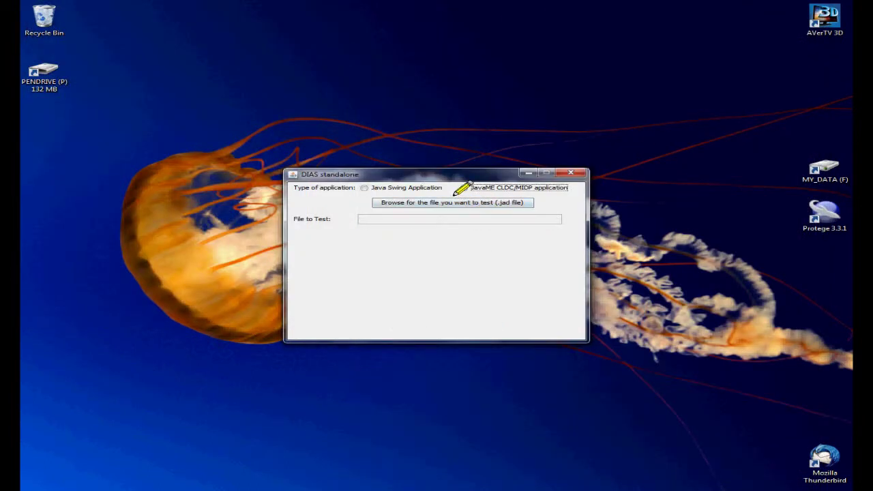
{"action": "left_click", "coordinate": [487, 188]}
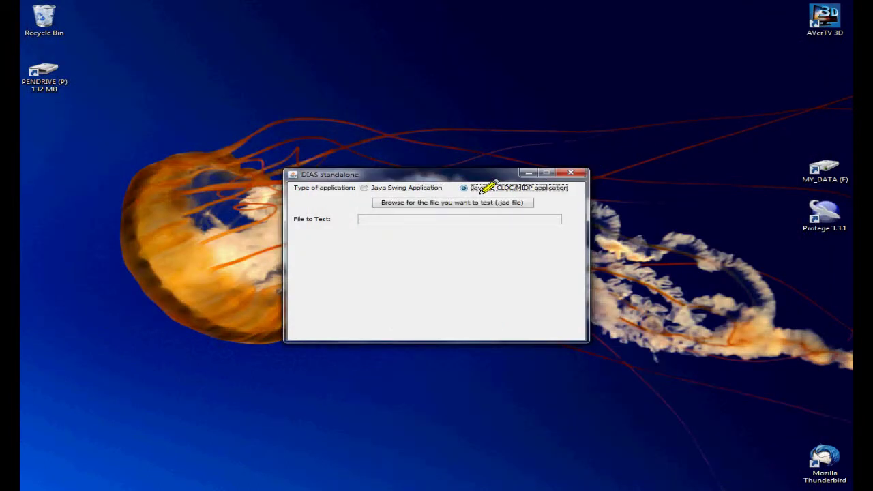
Step: Load HelloLWUIT.jad from the sample_jad folder on the MY_DATA (F:) drive as the file to test
{"action": "left_click", "coordinate": [442, 204]}
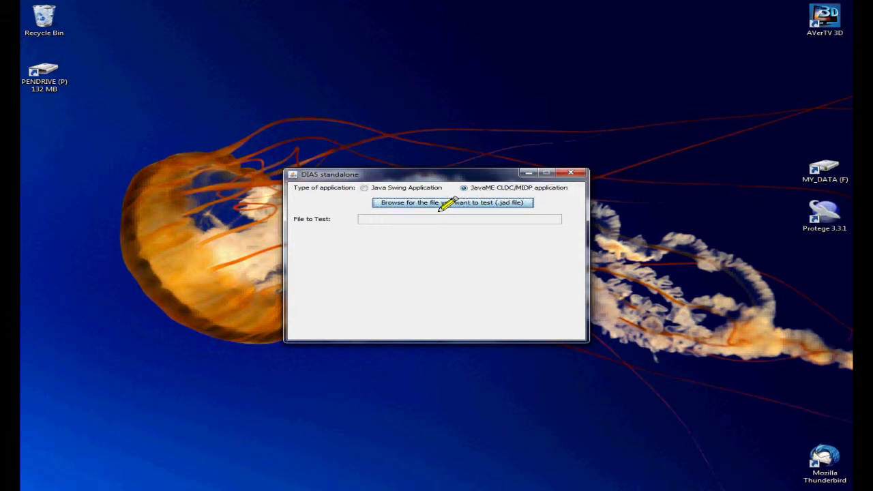
{"action": "left_click", "coordinate": [276, 294]}
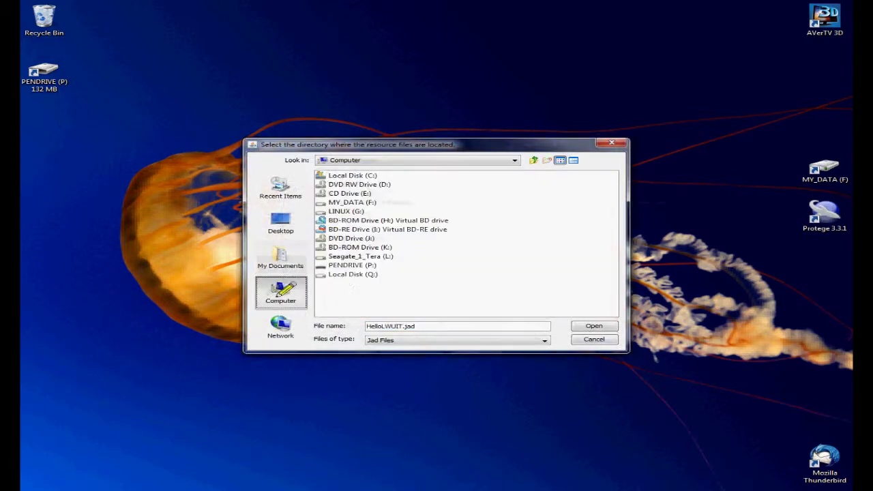
{"action": "left_click", "coordinate": [346, 210]}
{"action": "left_click", "coordinate": [350, 202]}
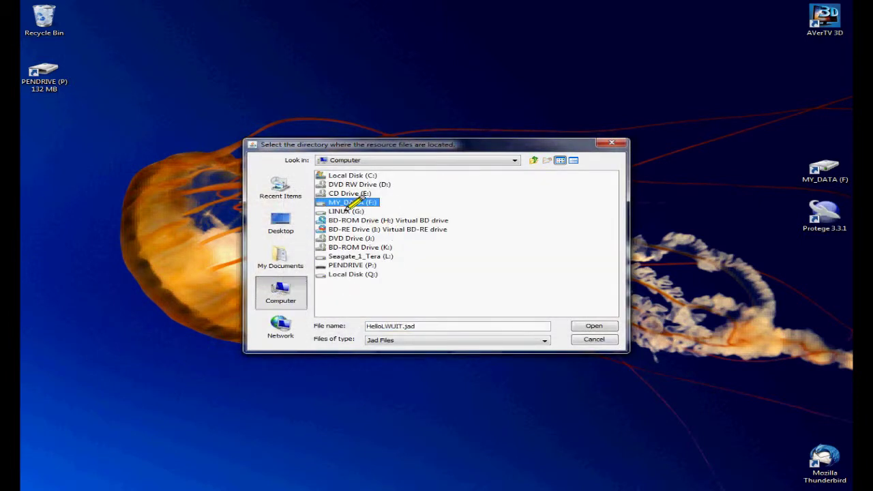
{"action": "double_click", "coordinate": [349, 204]}
{"action": "double_click", "coordinate": [339, 212]}
{"action": "double_click", "coordinate": [417, 194]}
{"action": "left_click", "coordinate": [335, 193]}
{"action": "double_click", "coordinate": [331, 194]}
{"action": "left_click", "coordinate": [348, 177]}
{"action": "left_click", "coordinate": [586, 330]}
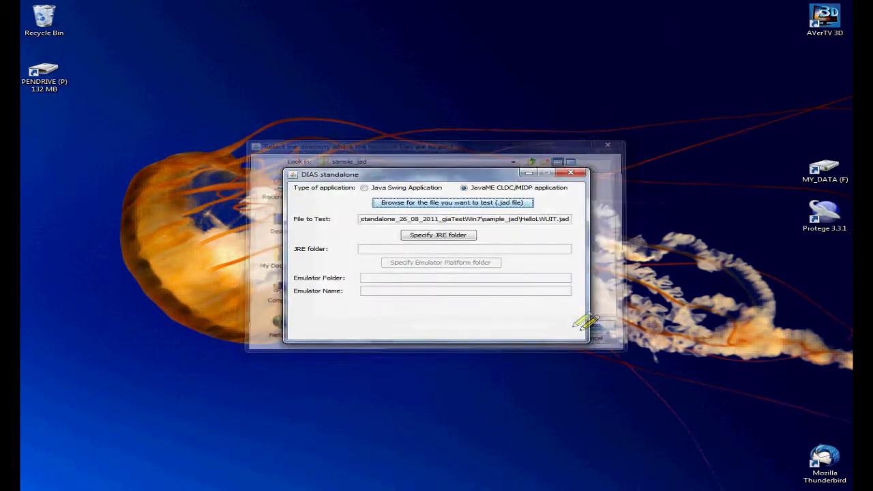
Step: Set the JRE folder to C:\Program Files (x86)\Java\jdk1.6.0_24\jre
{"action": "left_click", "coordinate": [428, 234]}
{"action": "left_click", "coordinate": [280, 293]}
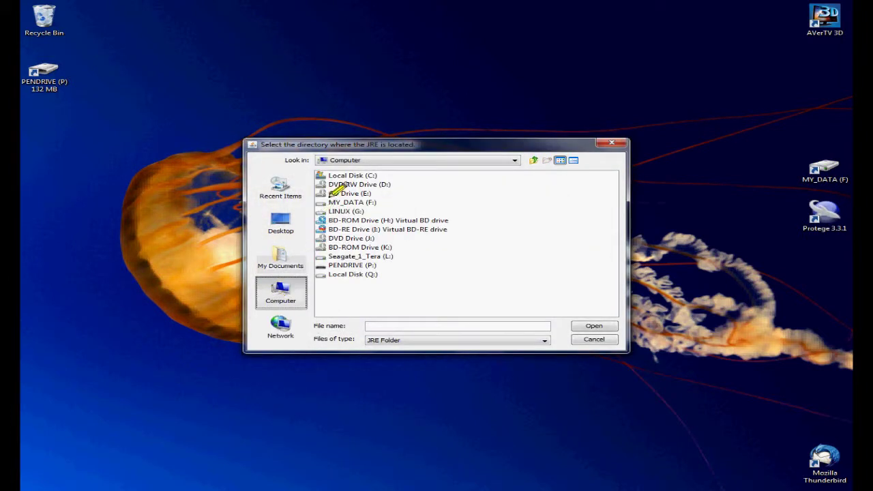
{"action": "double_click", "coordinate": [327, 175]}
{"action": "double_click", "coordinate": [371, 229]}
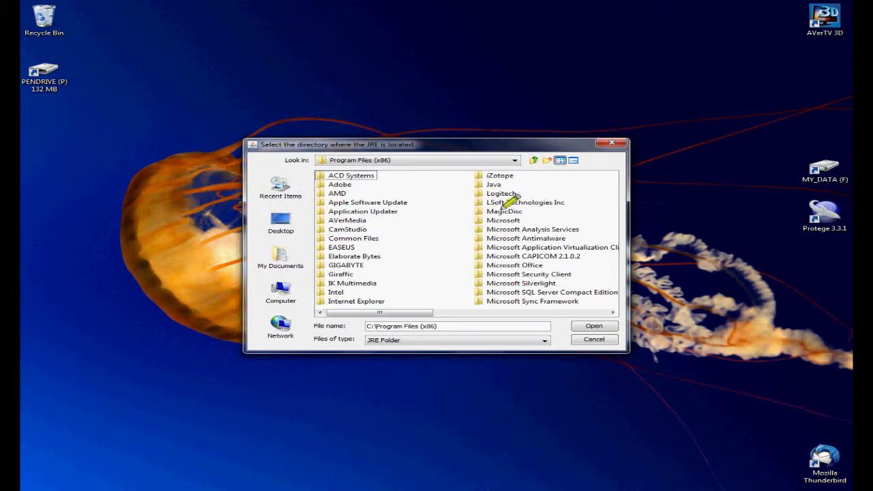
{"action": "left_click", "coordinate": [486, 186]}
{"action": "double_click", "coordinate": [477, 184]}
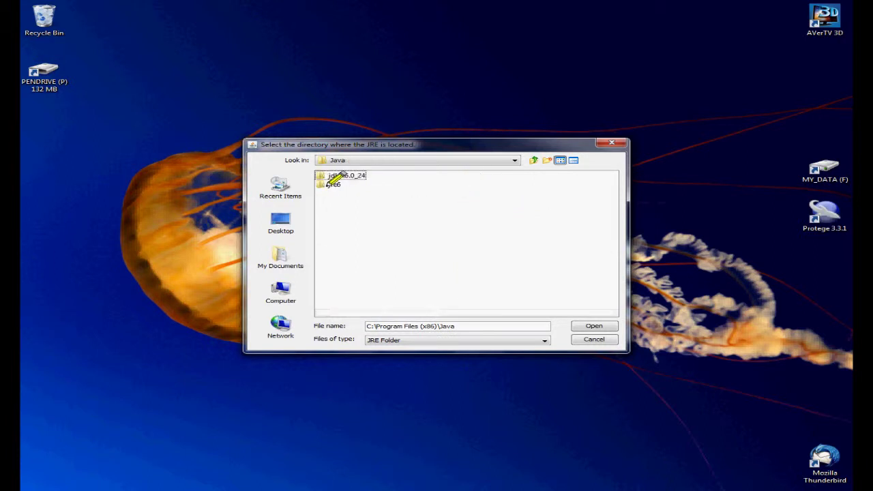
{"action": "double_click", "coordinate": [341, 175]}
{"action": "double_click", "coordinate": [330, 202]}
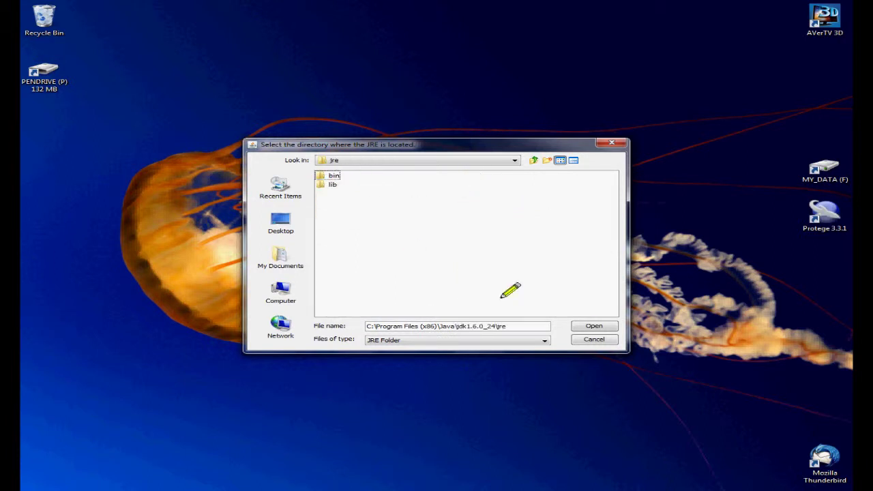
{"action": "left_click", "coordinate": [590, 327]}
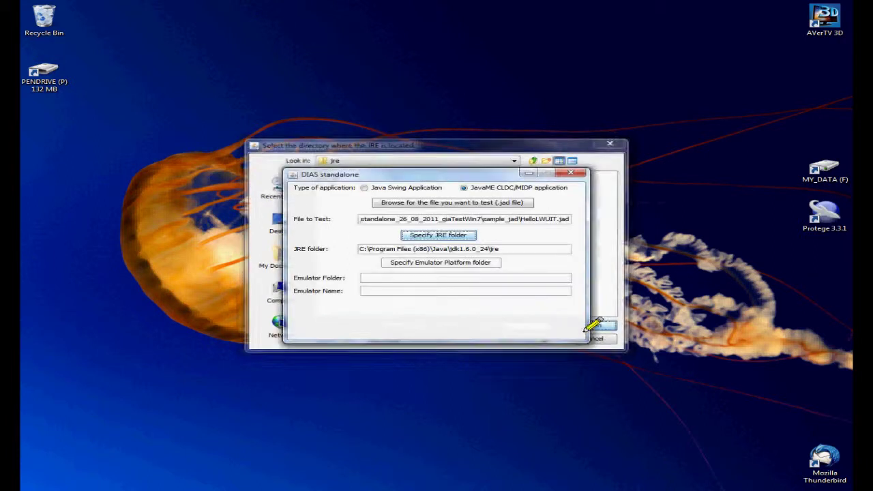
Step: Specify C:\SPRINT_WTK_332 as the emulator platform folder and start DIAS with the HTCTouch device
{"action": "left_click", "coordinate": [440, 265]}
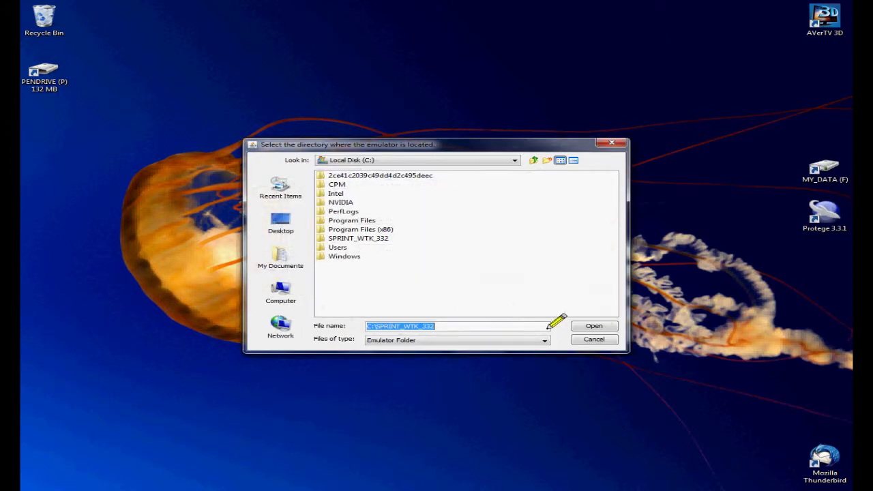
{"action": "left_click", "coordinate": [590, 326]}
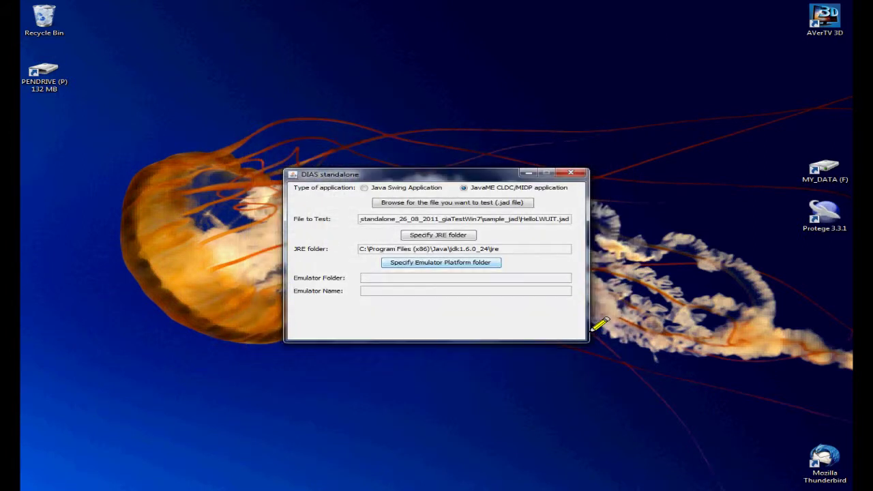
{"action": "left_click", "coordinate": [560, 312]}
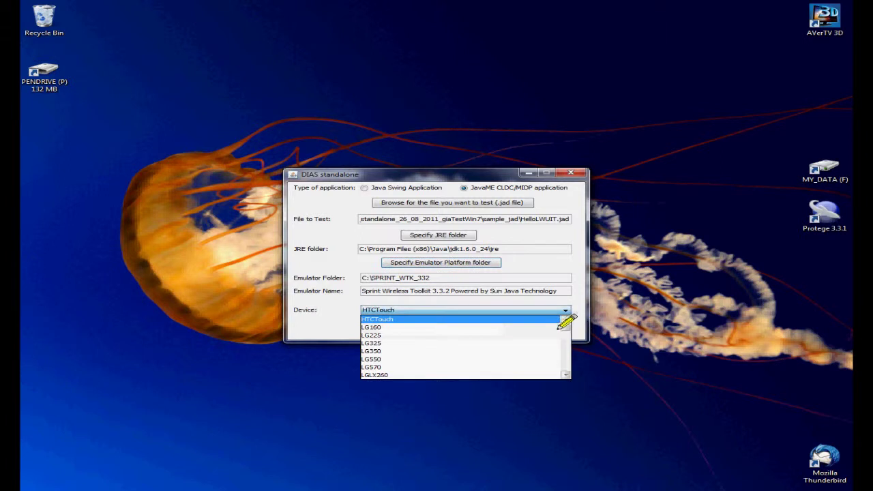
{"action": "scroll", "coordinate": [557, 341], "scroll_direction": "down", "scroll_amount": 5}
{"action": "left_click_drag", "start_coordinate": [565, 351], "coordinate": [561, 326]}
{"action": "left_click", "coordinate": [543, 304]}
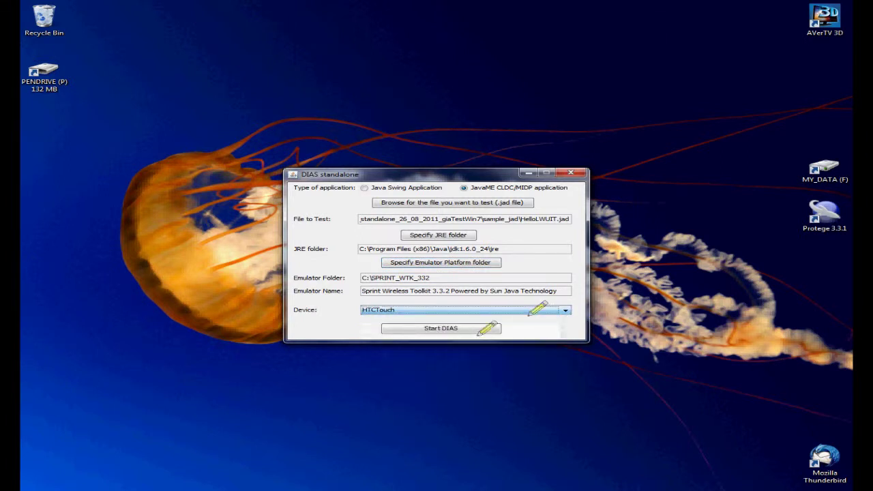
{"action": "left_click", "coordinate": [452, 328]}
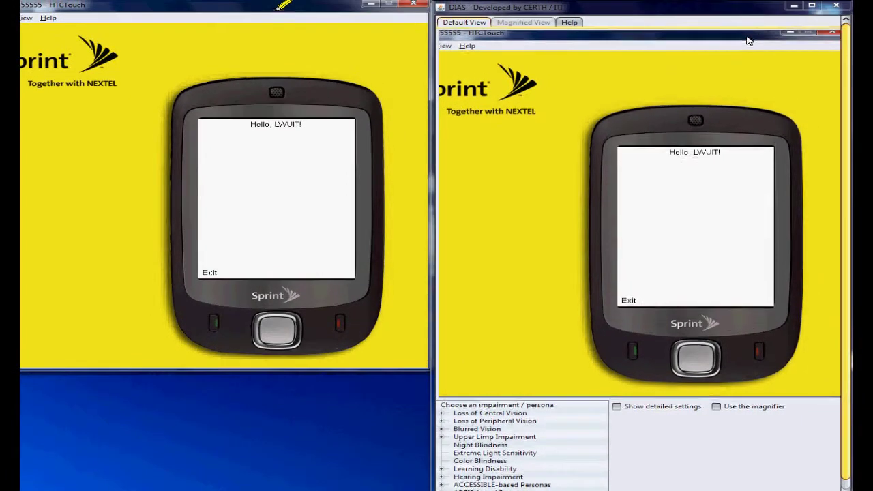
Step: Simulate Cataract at a severity between Intermediate and Severe, and Macular Degeneration at a severity between Mild and Intermediate
{"action": "left_click", "coordinate": [440, 416]}
{"action": "left_click", "coordinate": [478, 423]}
{"action": "left_click_drag", "start_coordinate": [658, 437], "coordinate": [825, 436]}
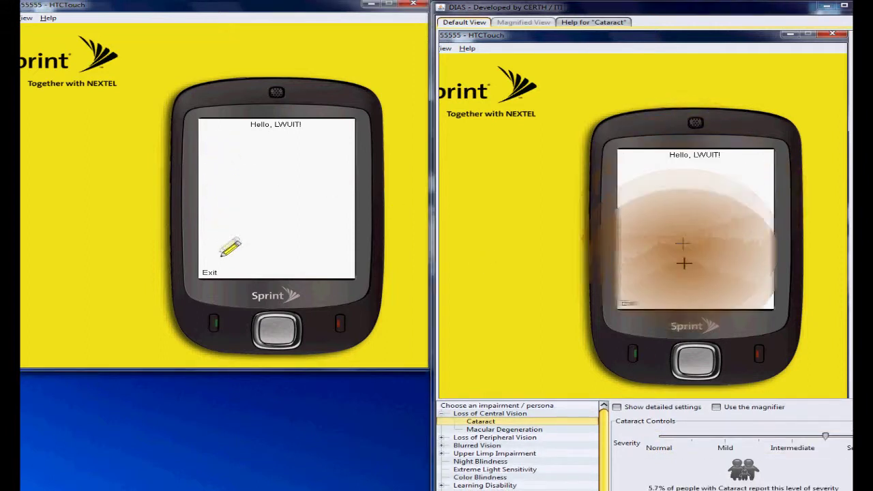
{"action": "left_click", "coordinate": [504, 429]}
{"action": "left_click", "coordinate": [690, 438]}
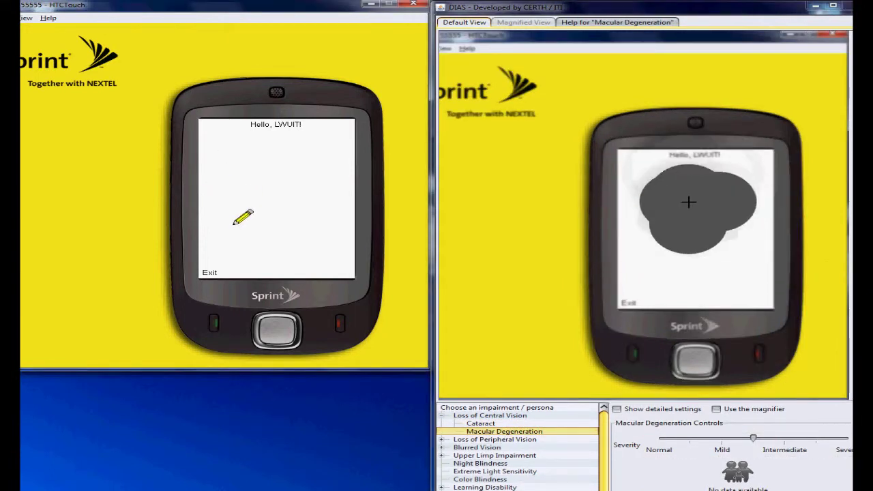
Step: Simulate Hyperopia (Far-sightness) under Blurred Vision with the severity slightly above Intermediate
{"action": "left_click", "coordinate": [441, 447]}
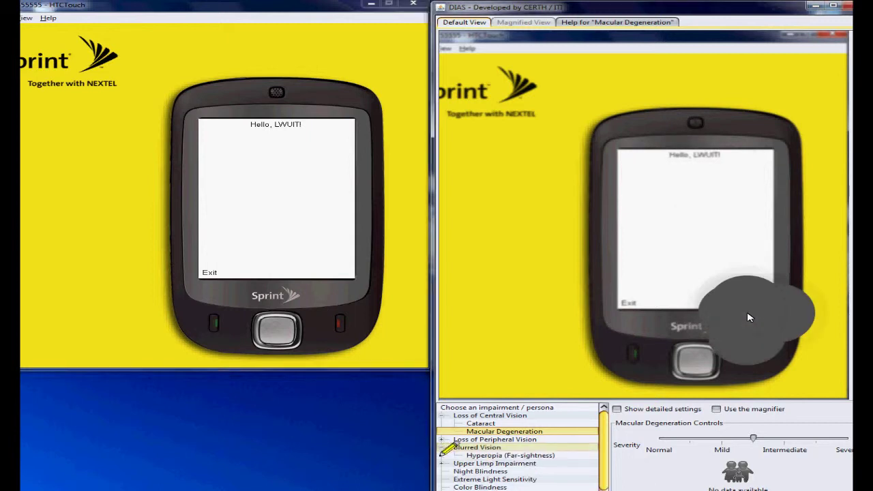
{"action": "left_click", "coordinate": [538, 455]}
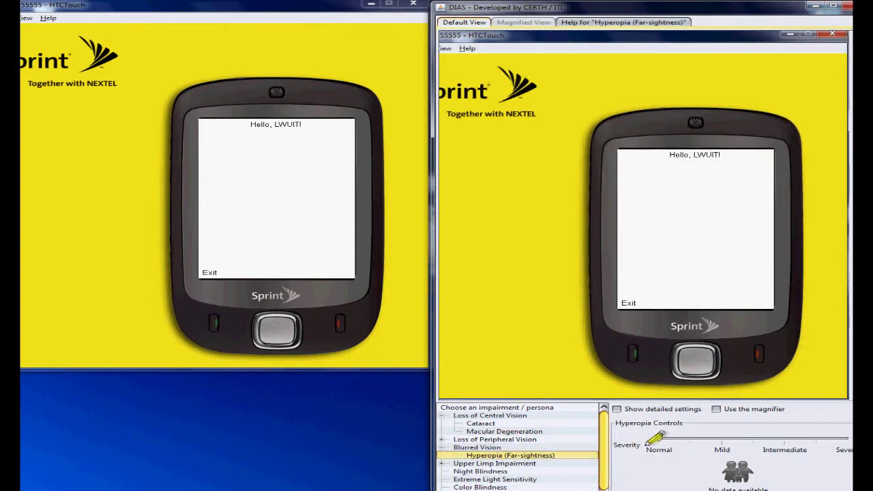
{"action": "left_click_drag", "start_coordinate": [654, 441], "coordinate": [799, 439]}
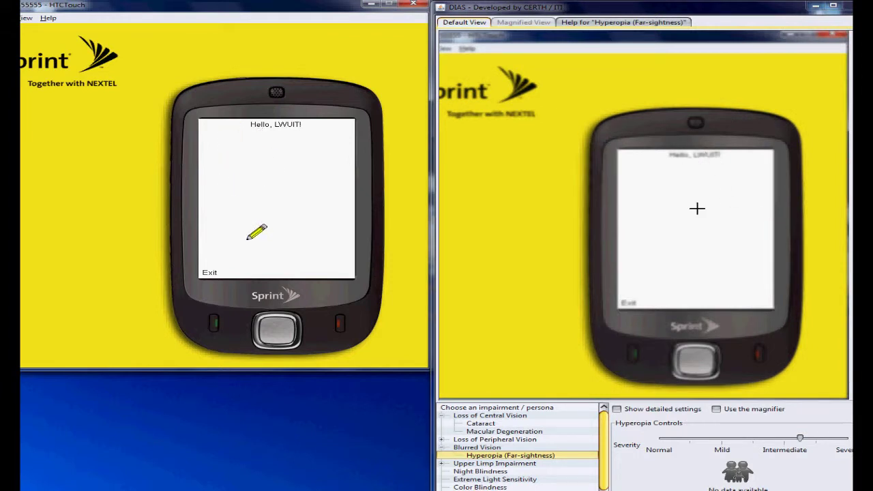
Step: Simulate Glaucoma under Loss of Peripheral Vision with the severity about midway between Intermediate and Severe
{"action": "left_click", "coordinate": [441, 439]}
{"action": "left_click", "coordinate": [539, 447]}
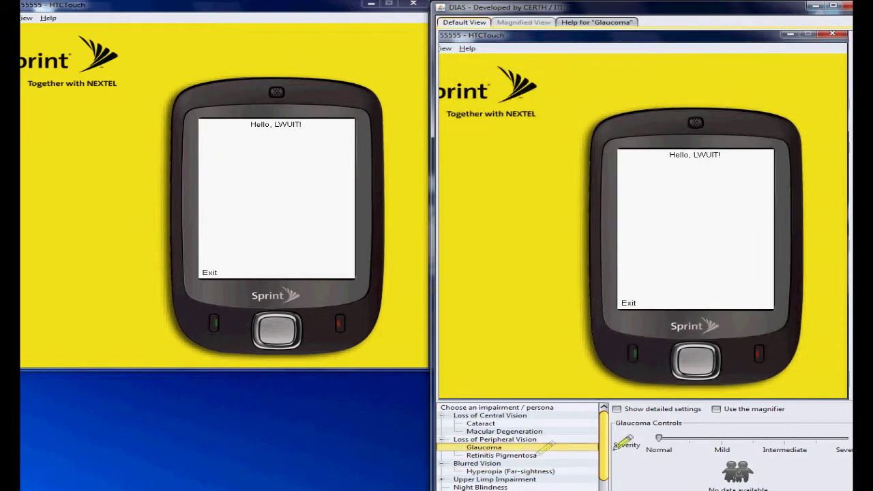
{"action": "left_click_drag", "start_coordinate": [656, 437], "coordinate": [825, 435]}
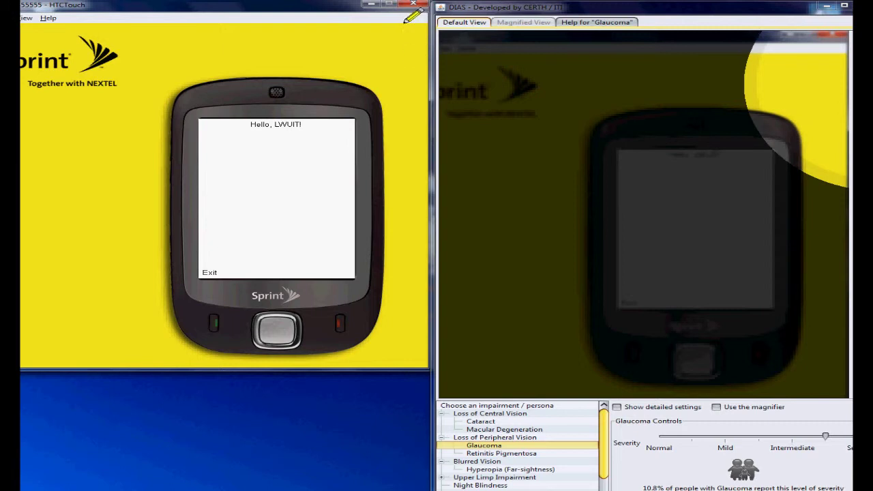
Step: Close the HTCTouch emulator and exit DIAS standalone
{"action": "left_click", "coordinate": [412, 4]}
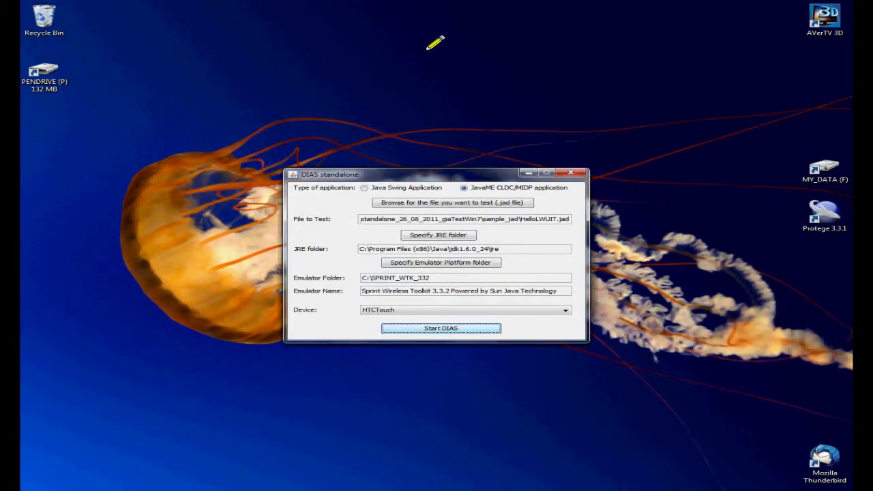
{"action": "left_click", "coordinate": [565, 171]}
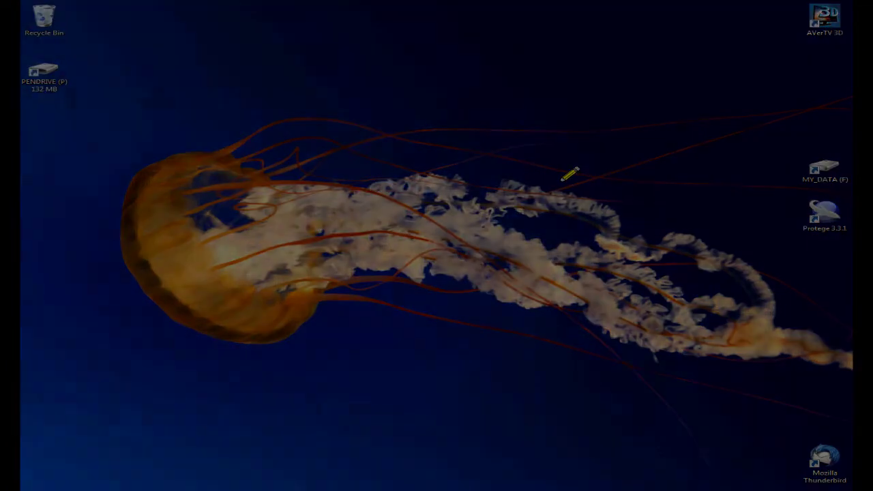